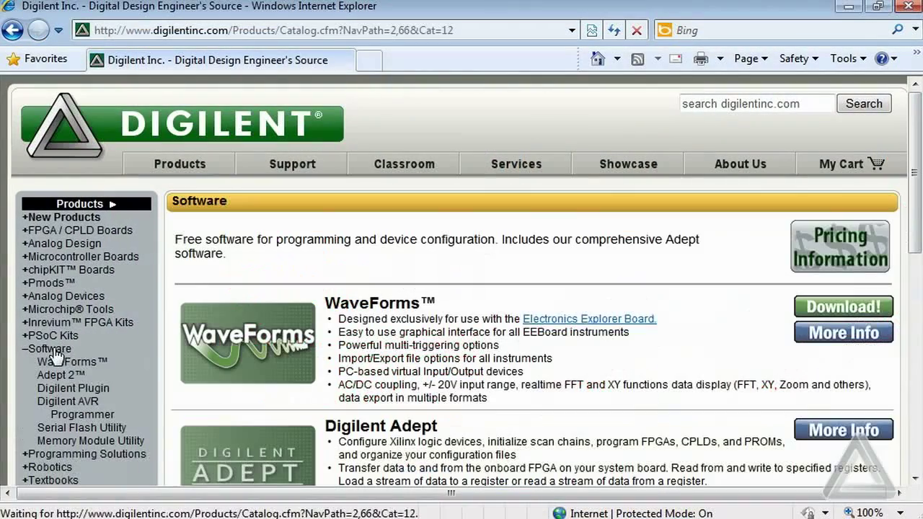
Step: Open the WaveForms product page and download the digilent.waveforms_v2.0.17.exe installer
{"action": "left_click", "coordinate": [240, 351]}
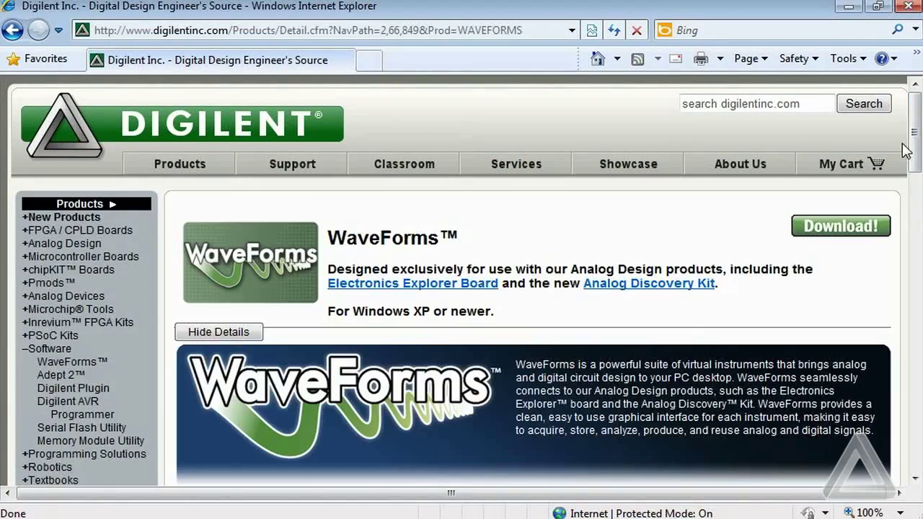
{"action": "left_click", "coordinate": [843, 232]}
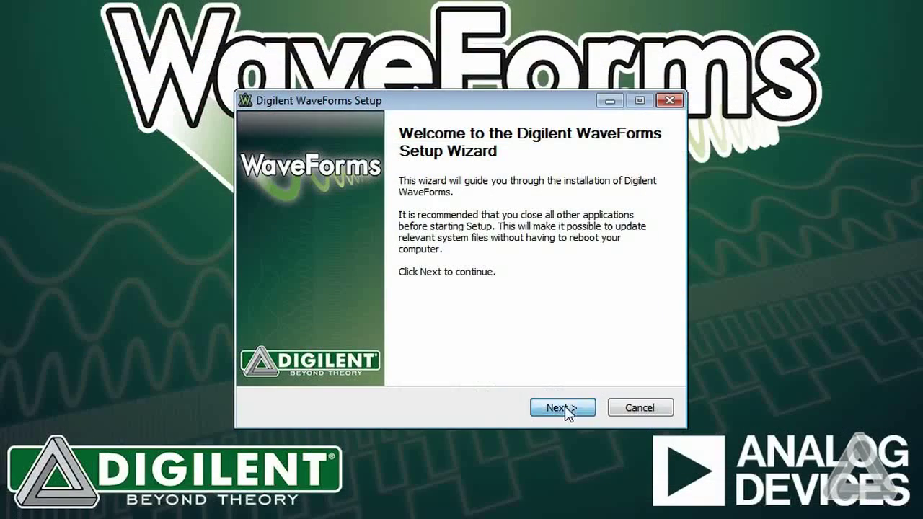
Step: Accept the license and install WaveForms with default components and shortcuts into C:\Program Files\Digilent
{"action": "left_click", "coordinate": [567, 410]}
{"action": "left_click", "coordinate": [567, 409]}
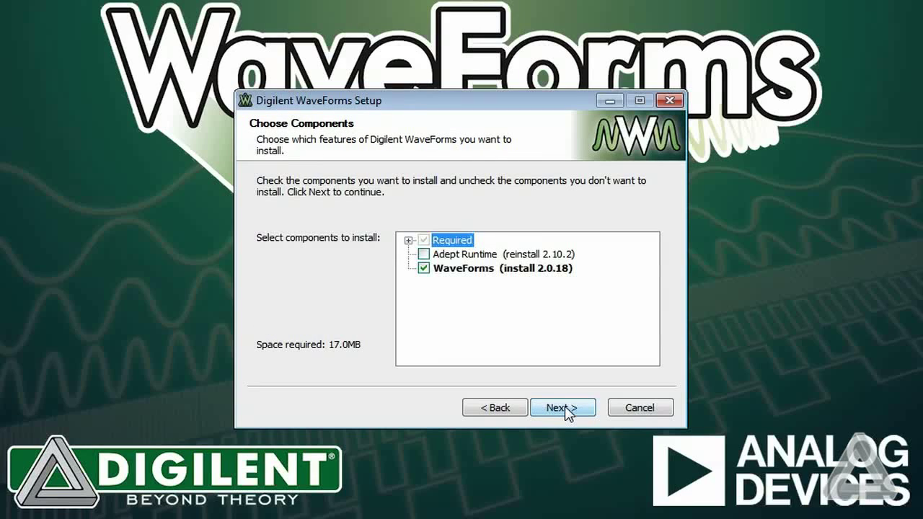
{"action": "left_click", "coordinate": [566, 409]}
{"action": "left_click", "coordinate": [567, 409]}
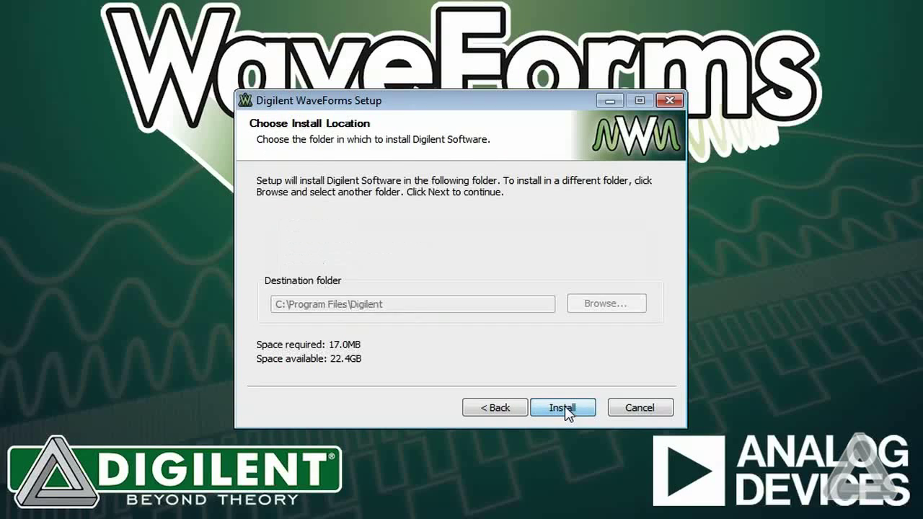
{"action": "left_click", "coordinate": [566, 410]}
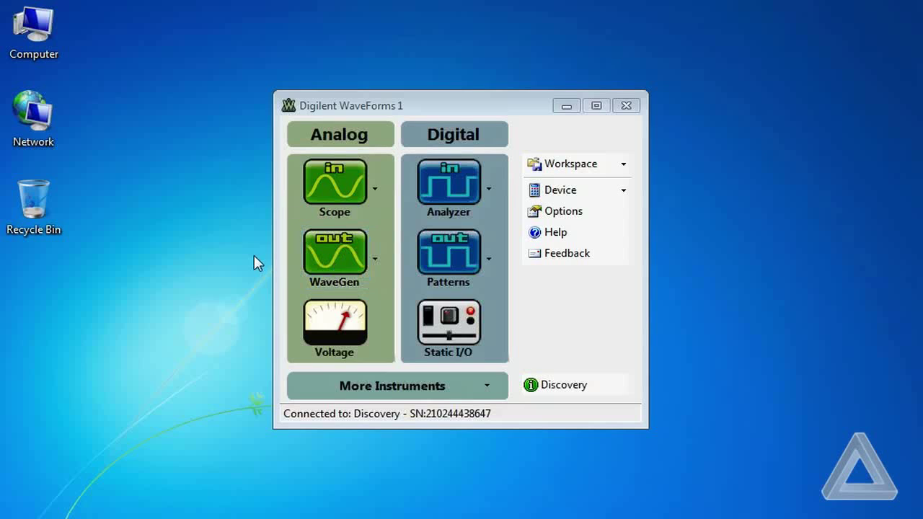
Step: Switch the power supplies on with V+ and V- both enabled, then open the Oscilloscope
{"action": "left_click", "coordinate": [333, 321]}
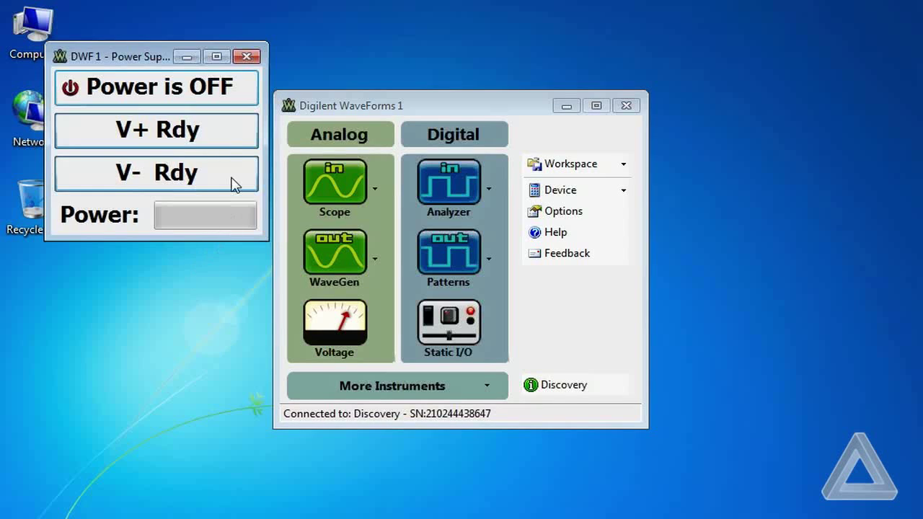
{"action": "left_click", "coordinate": [164, 91]}
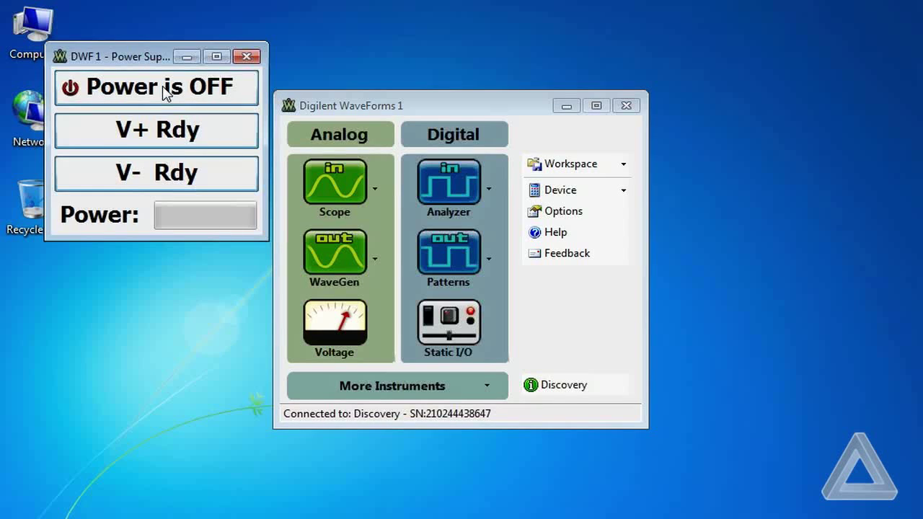
{"action": "left_click", "coordinate": [161, 141]}
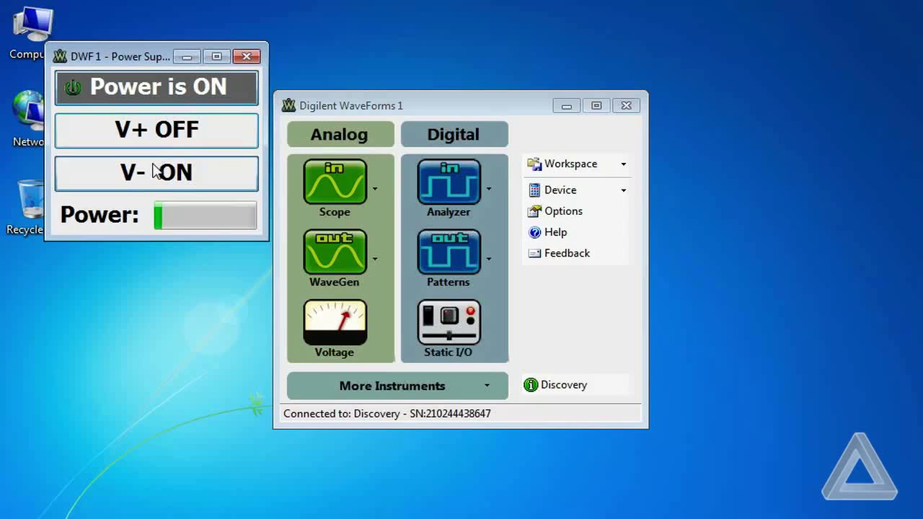
{"action": "left_click", "coordinate": [165, 171]}
{"action": "left_click", "coordinate": [155, 144]}
{"action": "left_click", "coordinate": [150, 173]}
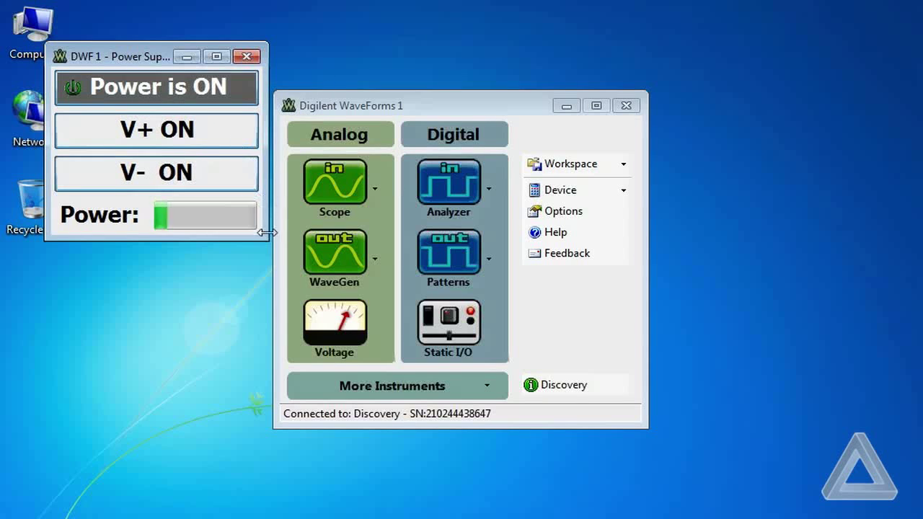
{"action": "left_click", "coordinate": [323, 183]}
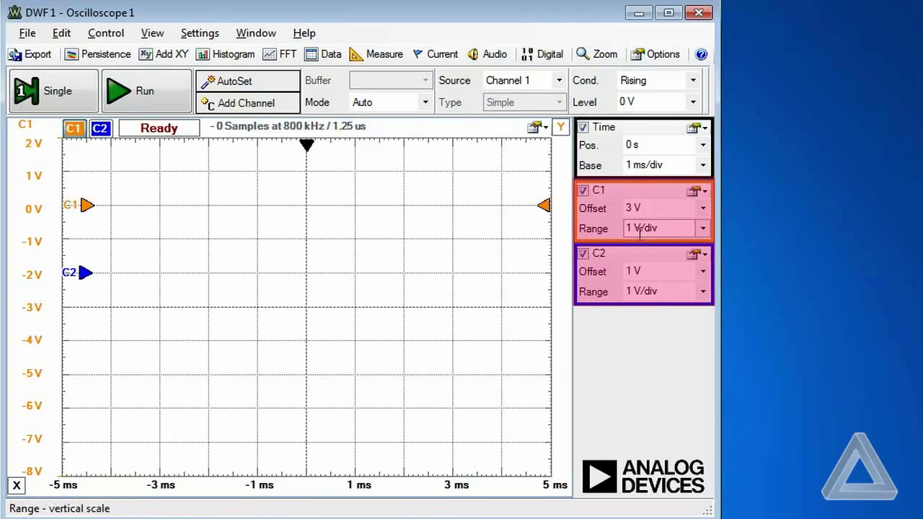
Step: Set channel 1 offset to -1 V, then rescale it to -1.4 V offset at 1.16 V/div
{"action": "left_click", "coordinate": [702, 212]}
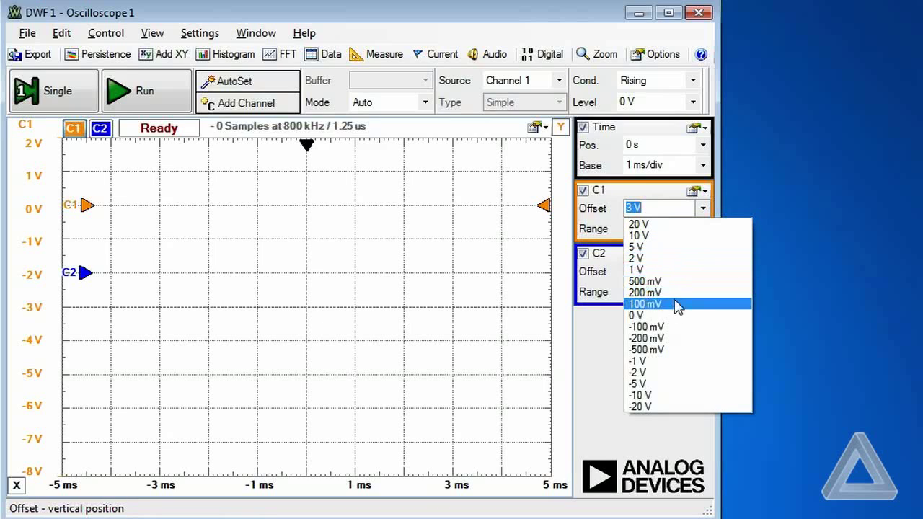
{"action": "left_click", "coordinate": [671, 361]}
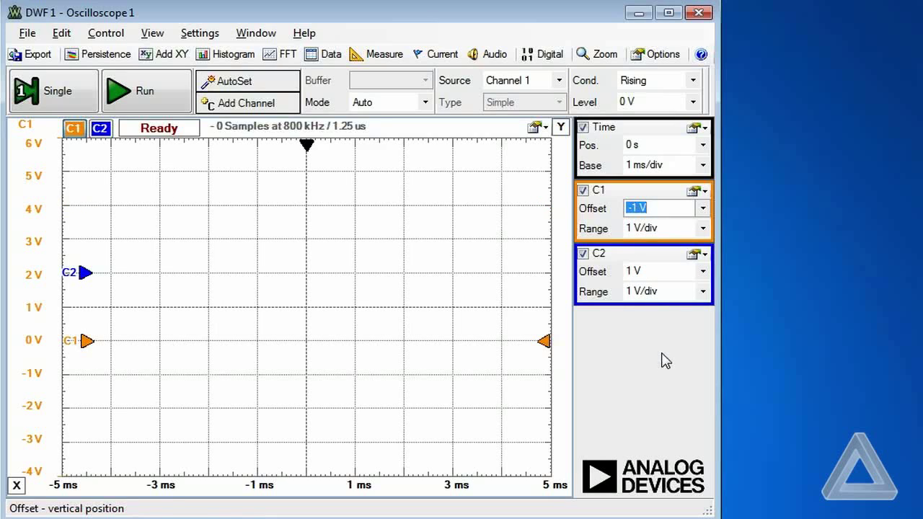
{"action": "mouse_move", "coordinate": [36, 375]}
{"action": "left_mouse_down"}
{"action": "mouse_move", "coordinate": [40, 383]}
{"action": "mouse_move", "coordinate": [29, 282]}
{"action": "mouse_move", "coordinate": [22, 358]}
{"action": "mouse_move", "coordinate": [25, 401]}
{"action": "mouse_move", "coordinate": [31, 296]}
{"action": "mouse_move", "coordinate": [39, 443]}
{"action": "left_mouse_up"}
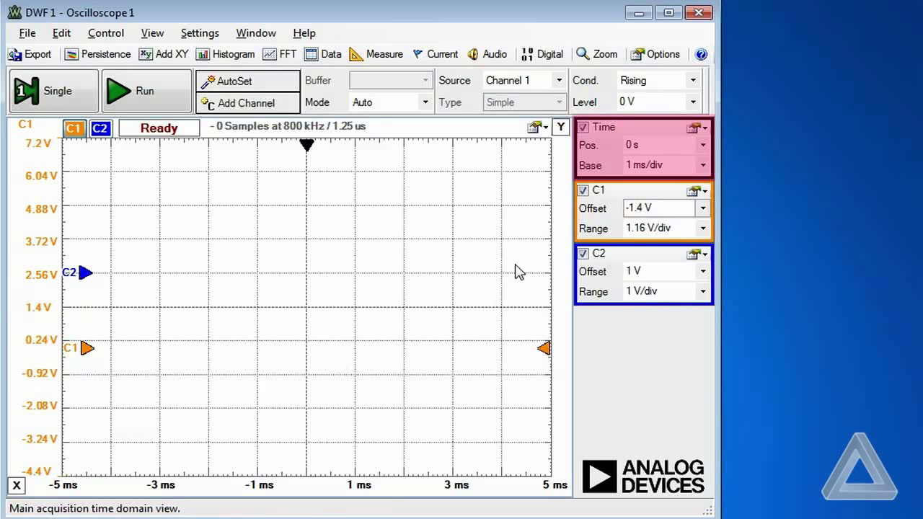
Step: Set time position 5 s and base 1 s/div, pan to 8.7 s at 1.395 s/div, then close the scope
{"action": "left_click", "coordinate": [703, 146]}
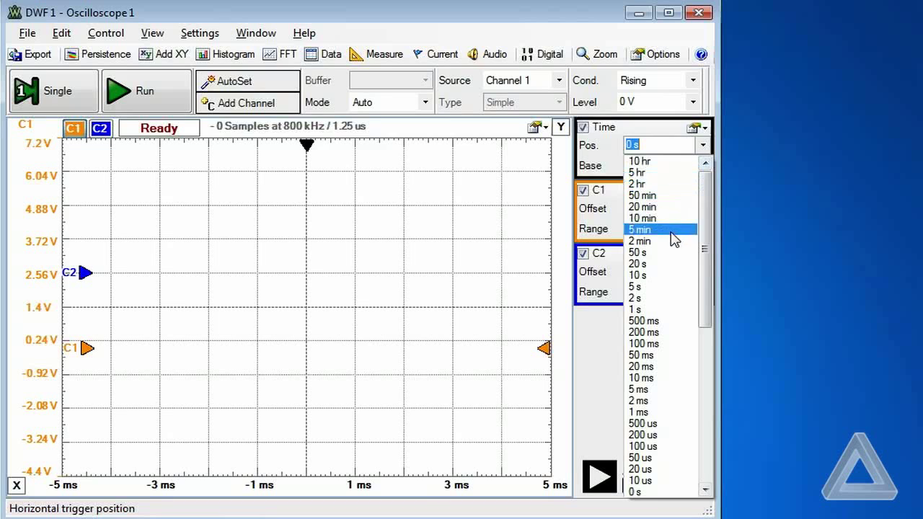
{"action": "left_click", "coordinate": [677, 286]}
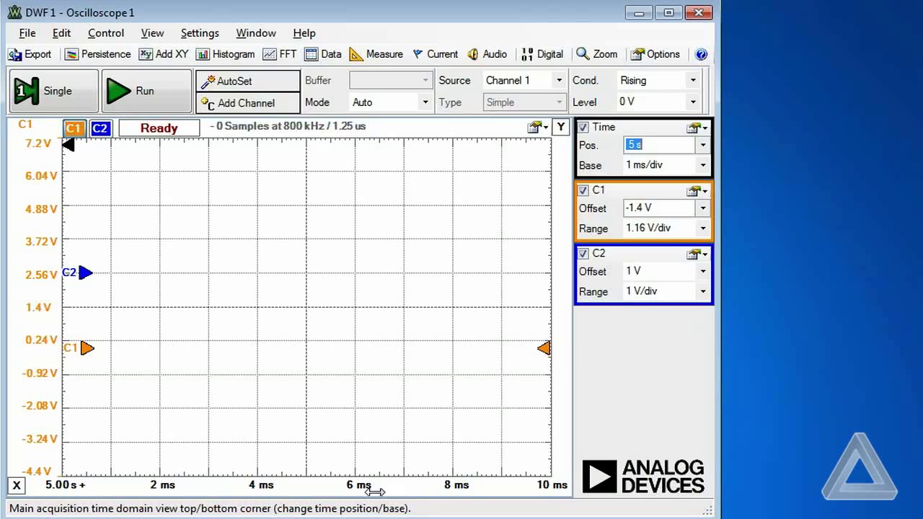
{"action": "left_click", "coordinate": [701, 166]}
{"action": "scroll", "coordinate": [700, 170], "scroll_direction": "up", "scroll_amount": 3}
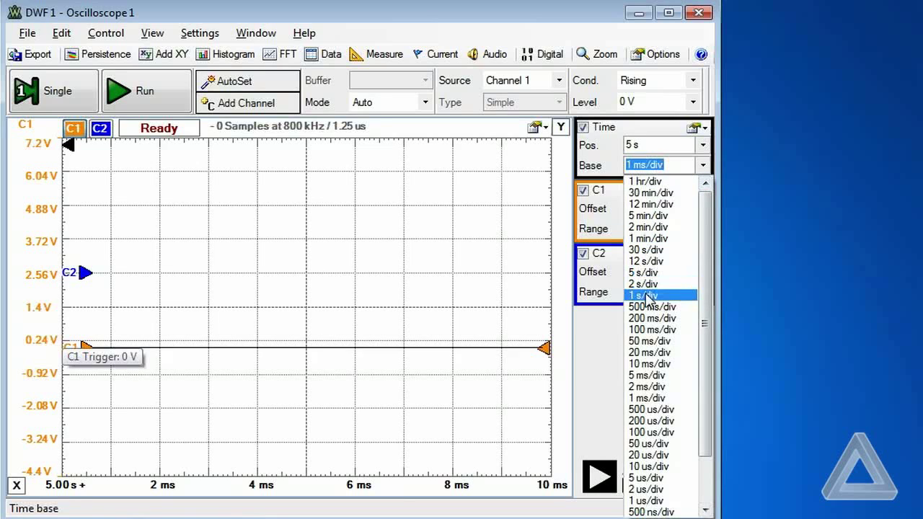
{"action": "left_click", "coordinate": [690, 292]}
{"action": "mouse_move", "coordinate": [393, 483]}
{"action": "left_mouse_down"}
{"action": "mouse_move", "coordinate": [217, 499]}
{"action": "mouse_move", "coordinate": [395, 479]}
{"action": "left_mouse_up"}
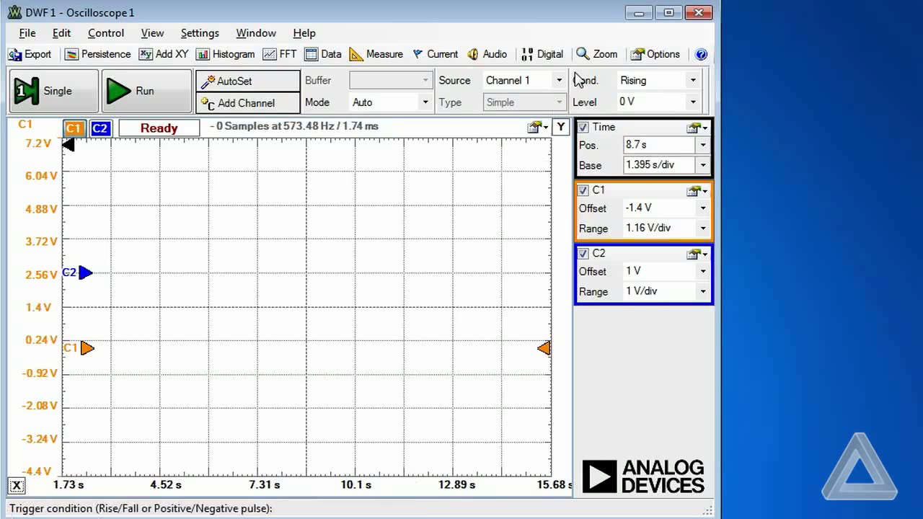
{"action": "left_click", "coordinate": [698, 13]}
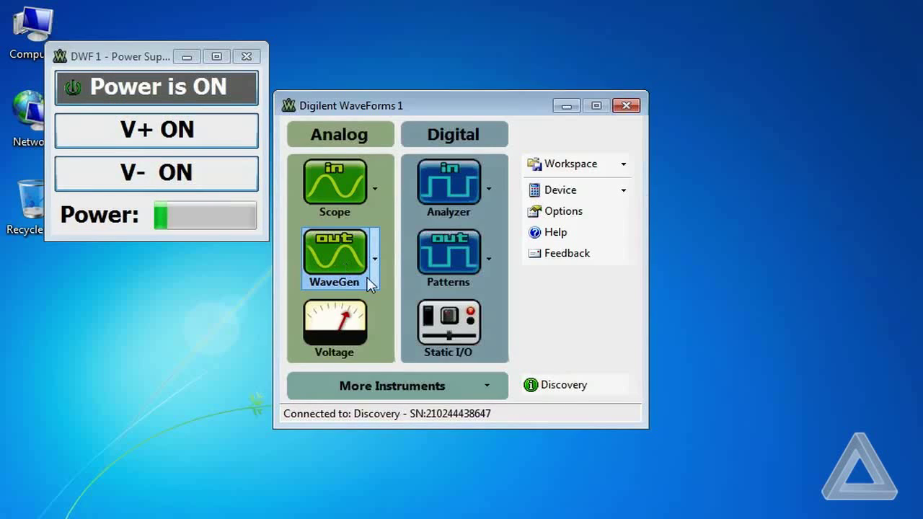
Step: Open the waveform generator and change channel 1's waveform to a triangle
{"action": "left_click", "coordinate": [370, 288]}
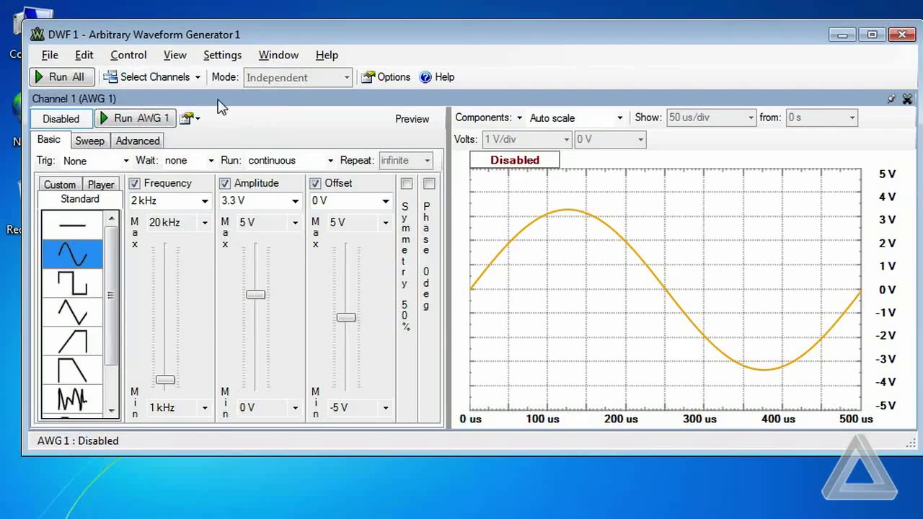
{"action": "left_click", "coordinate": [194, 76]}
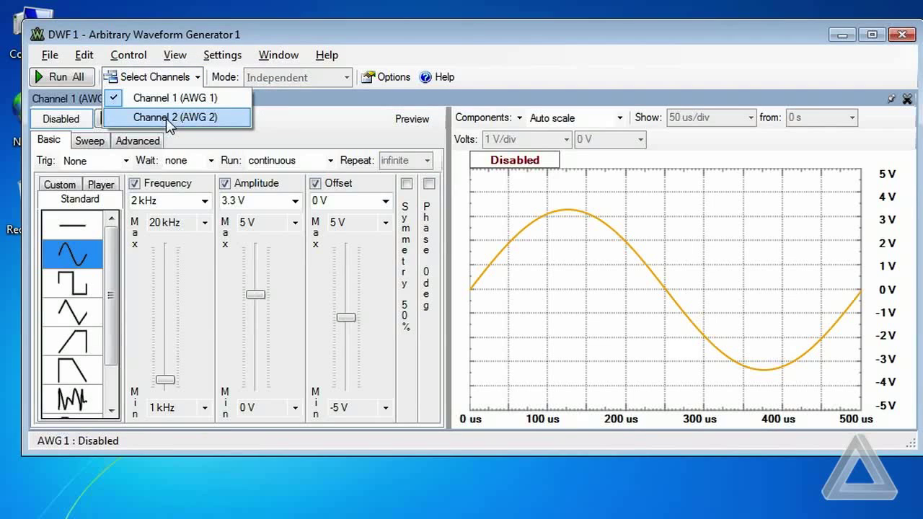
{"action": "key", "text": "Escape"}
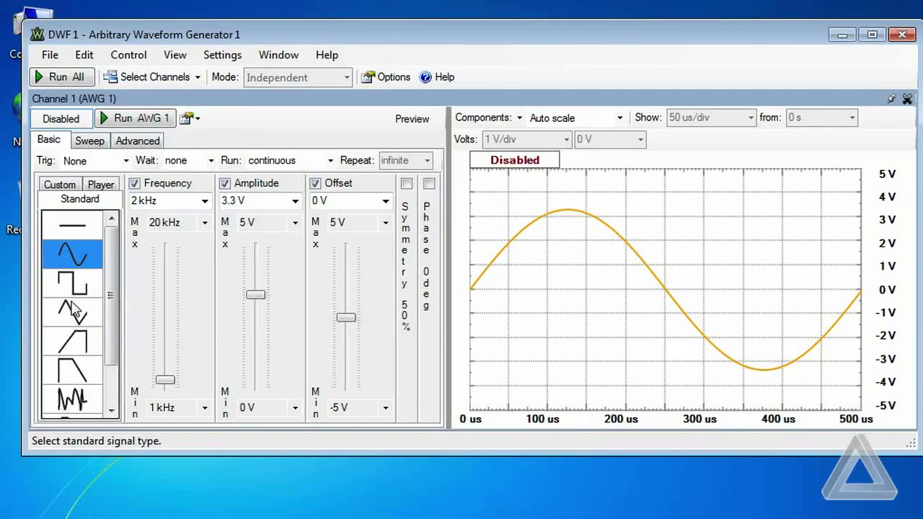
{"action": "left_click", "coordinate": [75, 312]}
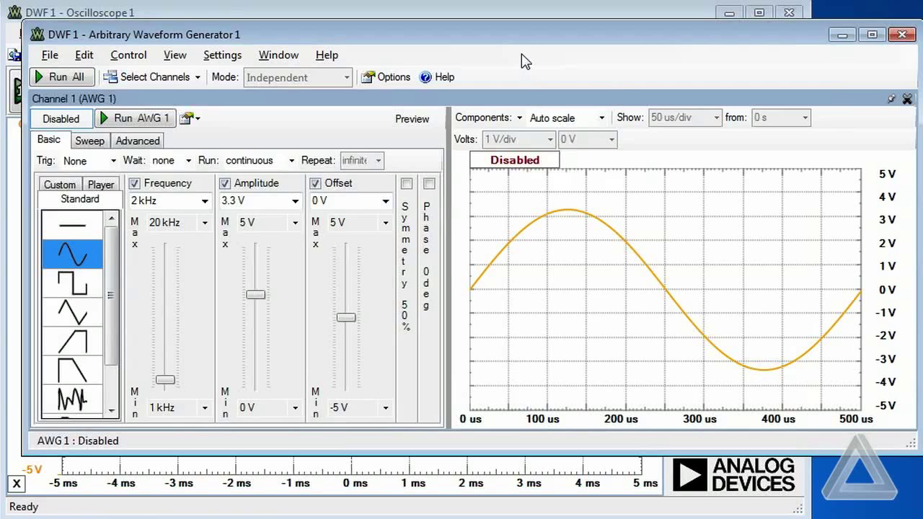
Step: Load the generator's default settings and confirm the reset
{"action": "left_click", "coordinate": [222, 55]}
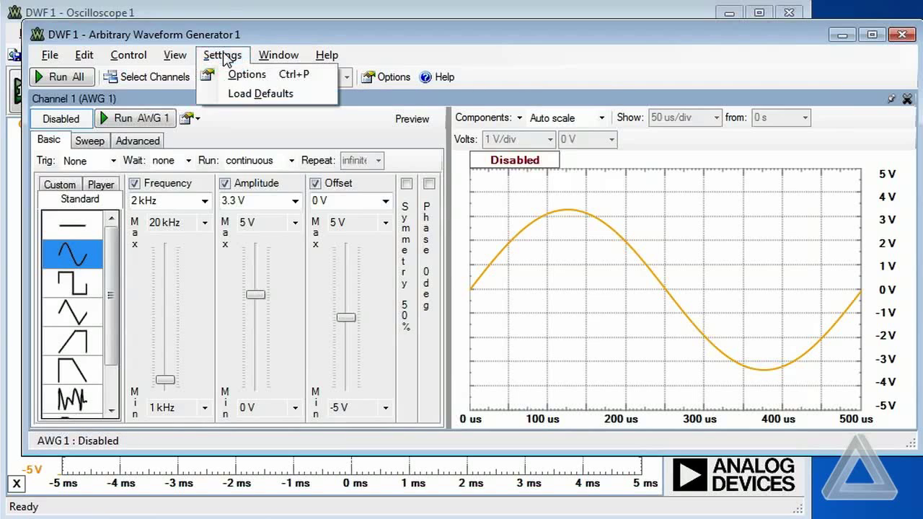
{"action": "left_click", "coordinate": [244, 94]}
{"action": "left_click", "coordinate": [494, 333]}
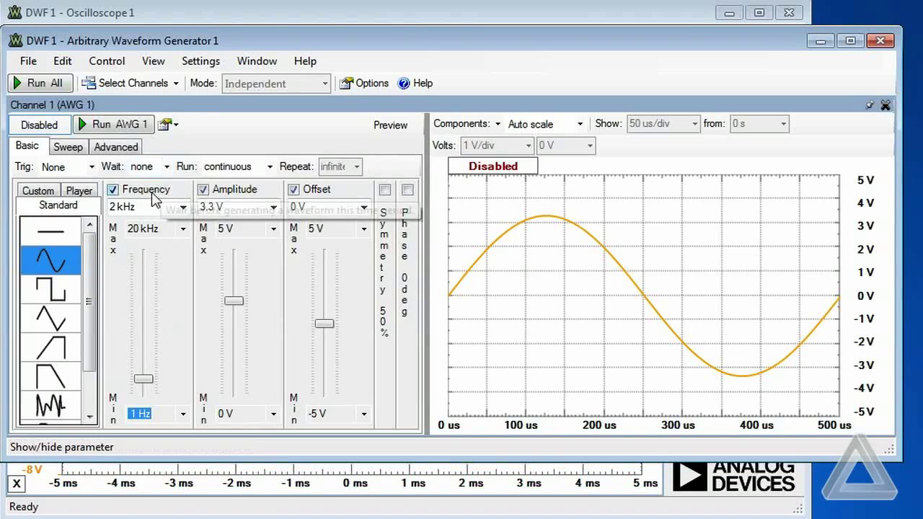
Step: Set channel 1 to 500 Hz frequency and 3 V amplitude, and start its output
{"action": "left_click", "coordinate": [164, 208]}
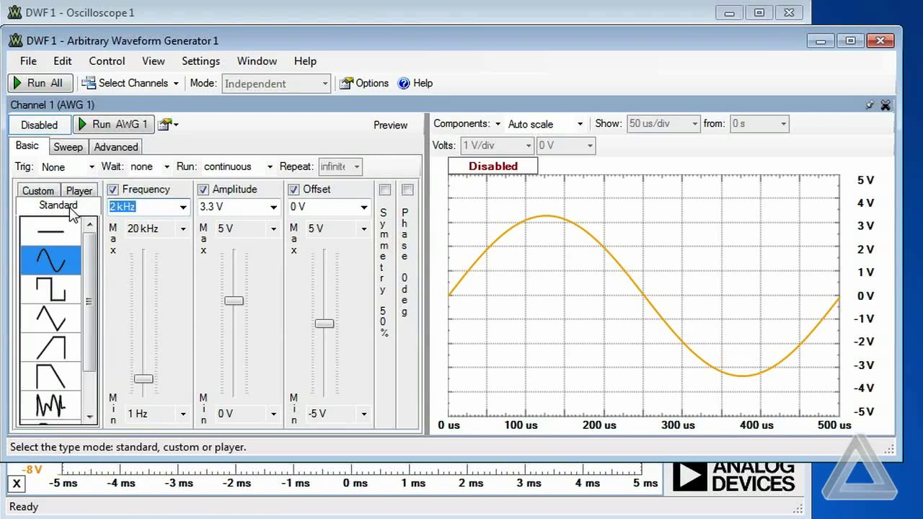
{"action": "type", "text": "500hz"}
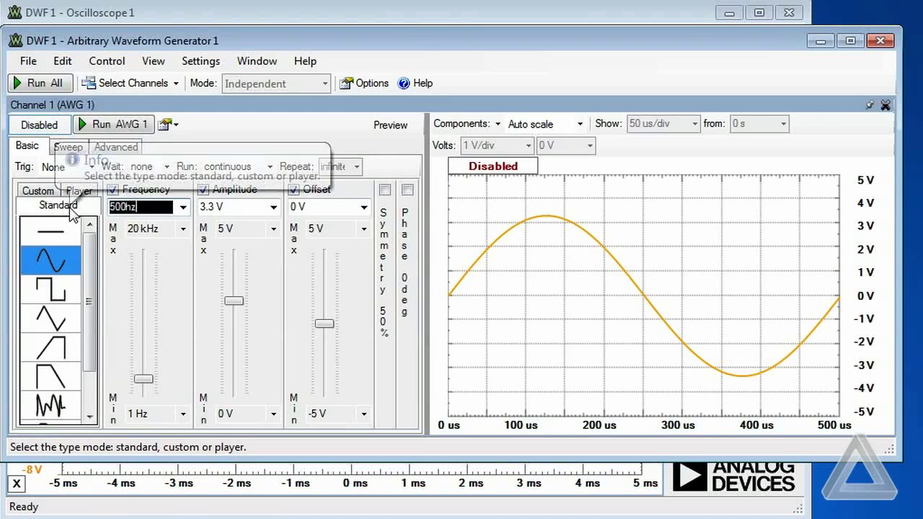
{"action": "key", "text": "Return"}
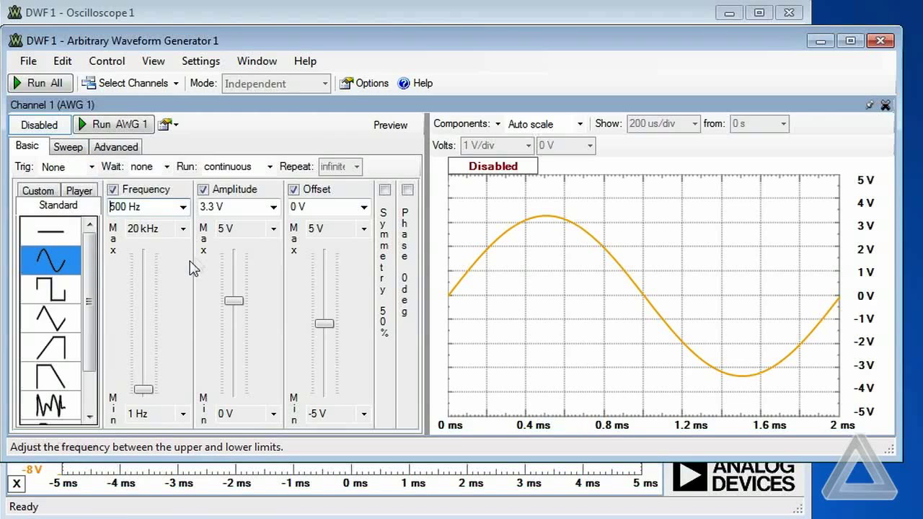
{"action": "key", "text": "Tab"}
{"action": "type", "text": "3"}
{"action": "key", "text": "Return"}
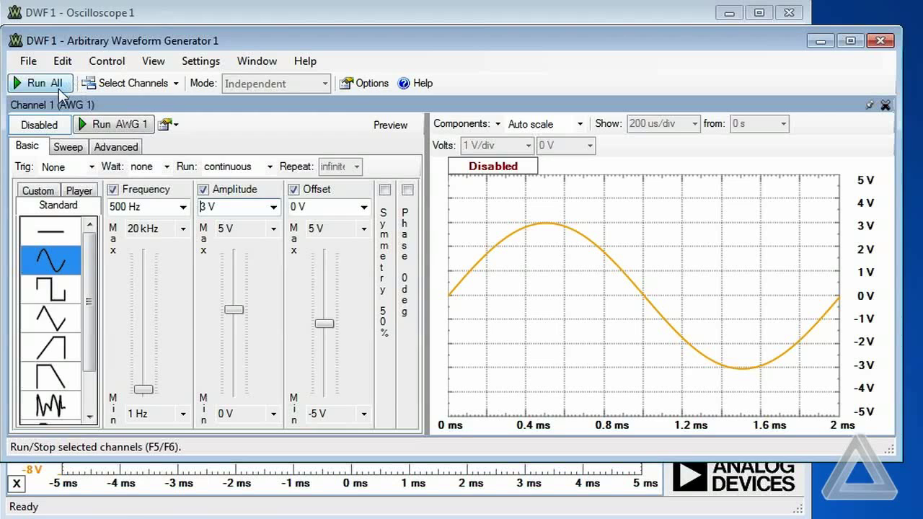
{"action": "left_click", "coordinate": [94, 124]}
Step: Run the oscilloscope to display the 500 Hz, 3 V sine on C1
{"action": "left_click", "coordinate": [227, 12]}
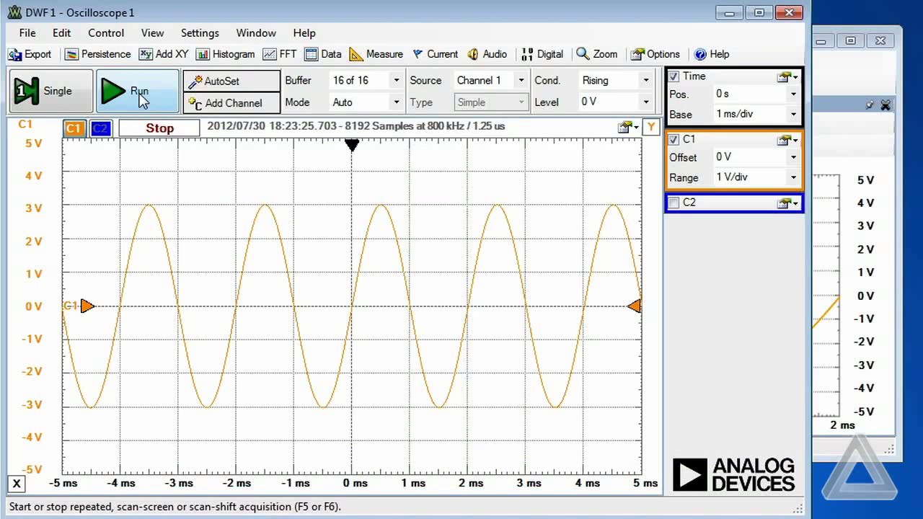